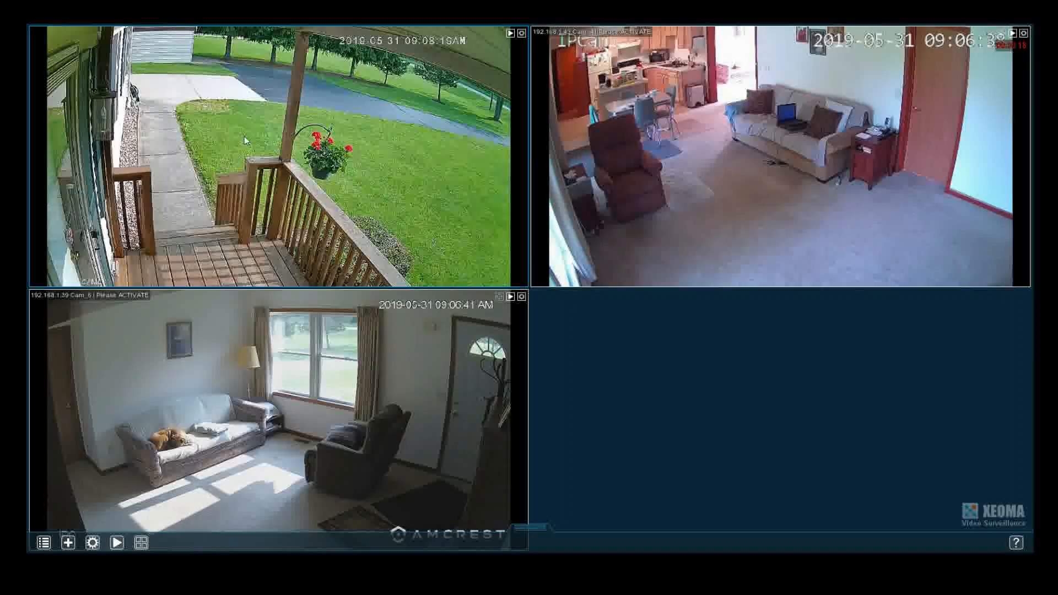
View the available options for adding a camera and dismiss them without choosing one.
left_click(70, 545)
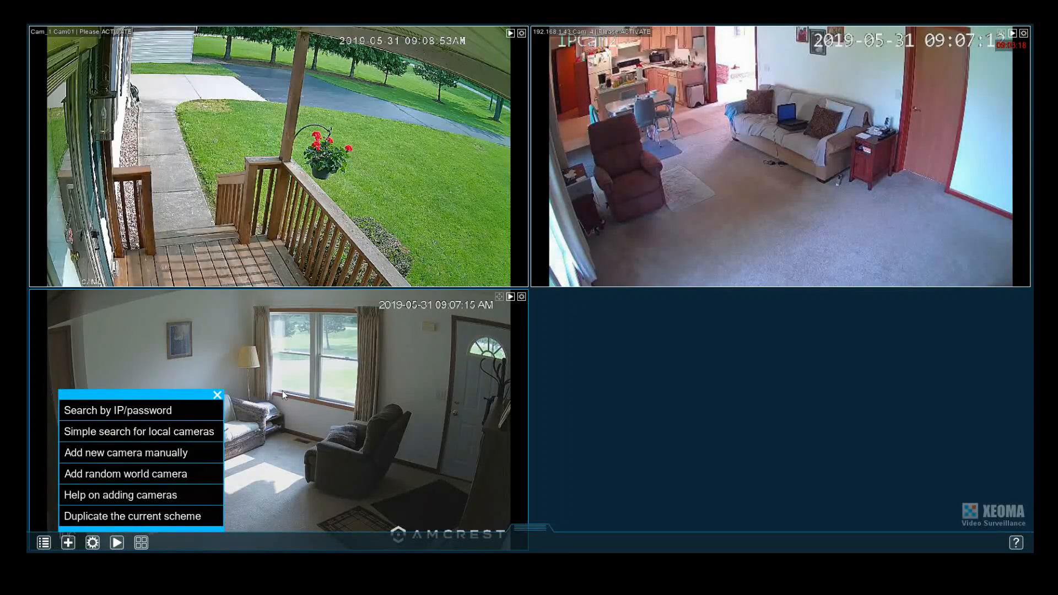
left_click(518, 384)
left_click_drag(318, 356, 806, 359)
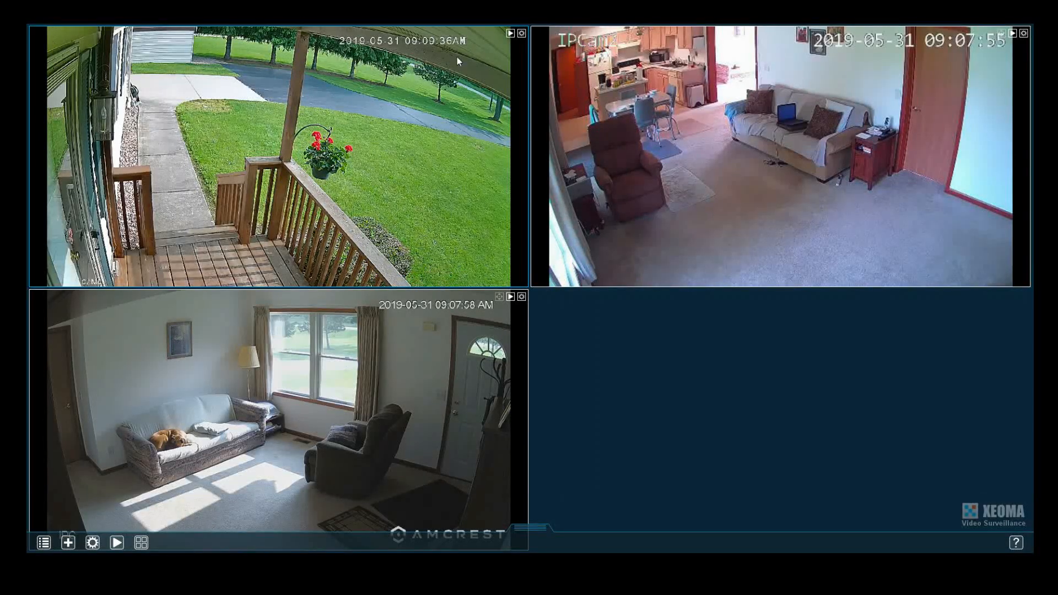
Review Cam_1's archived footage from 2019-05-30 at several times between about 14:23 and 23:19, and return to the live camera grid.
left_click(508, 33)
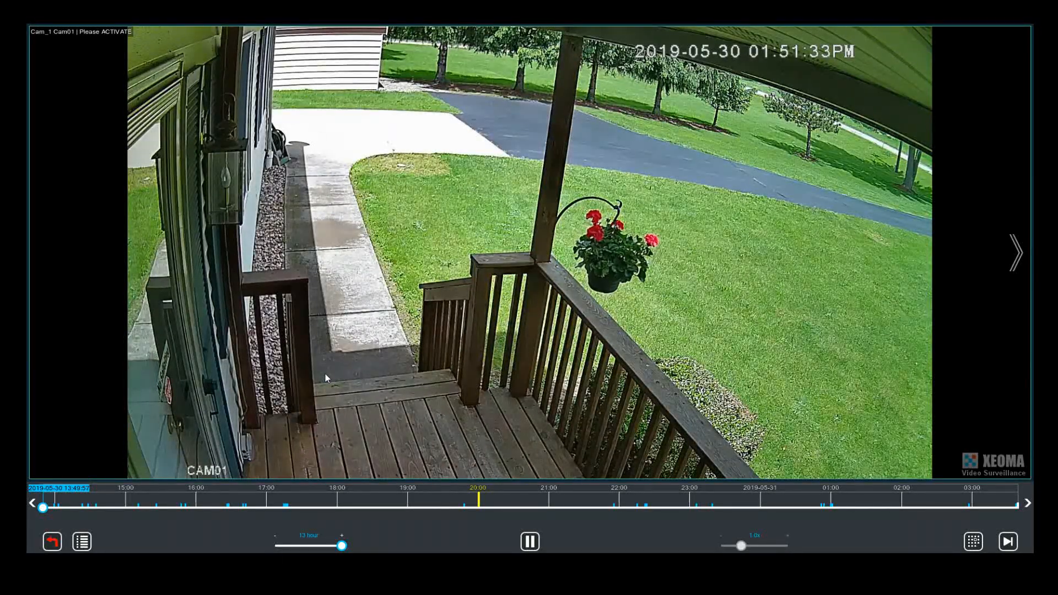
left_click(77, 501)
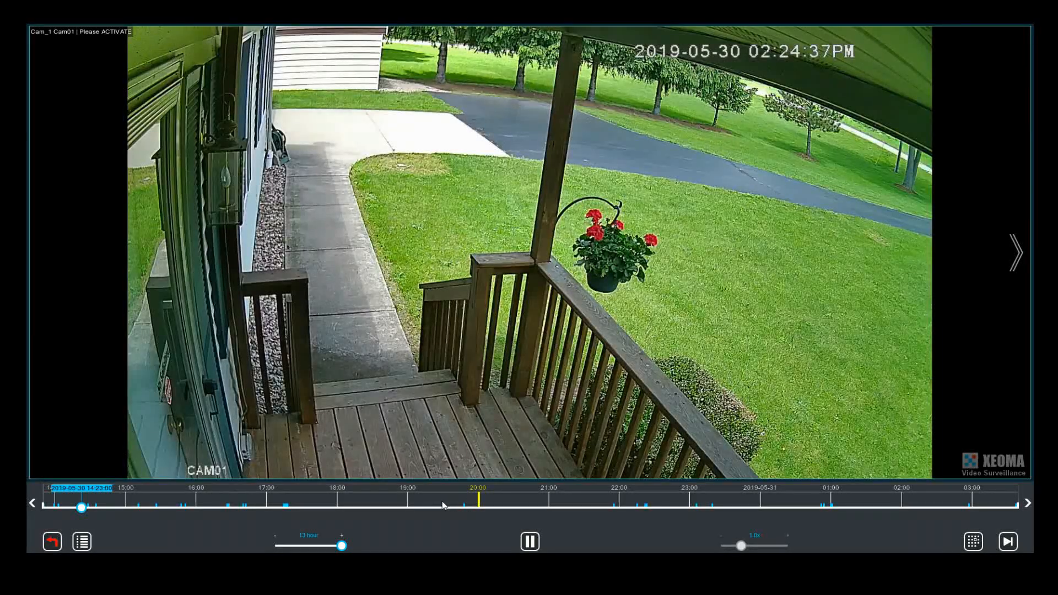
left_click(471, 508)
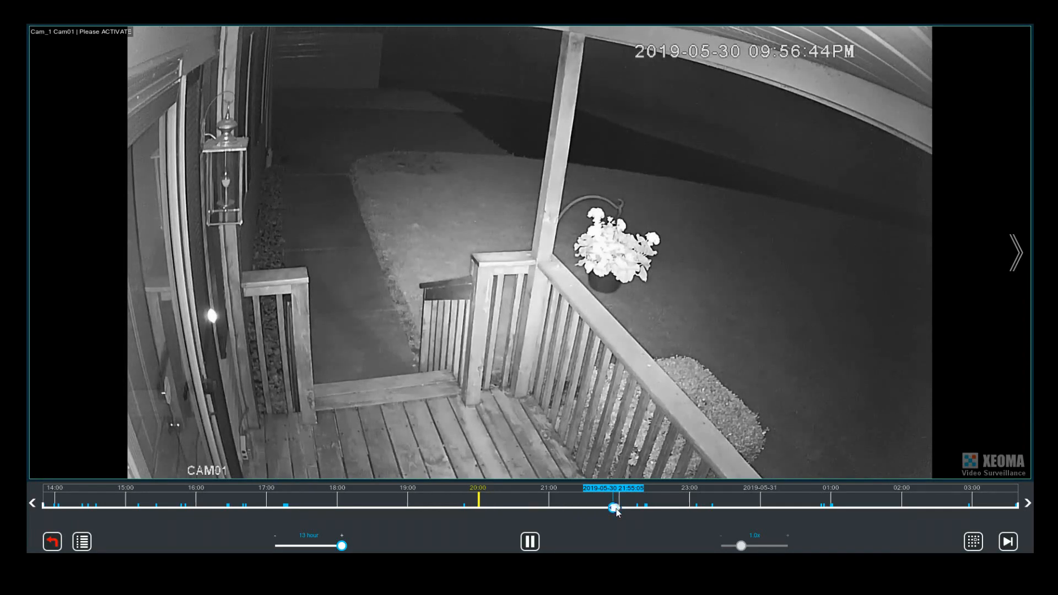
left_click_drag(613, 507, 456, 509)
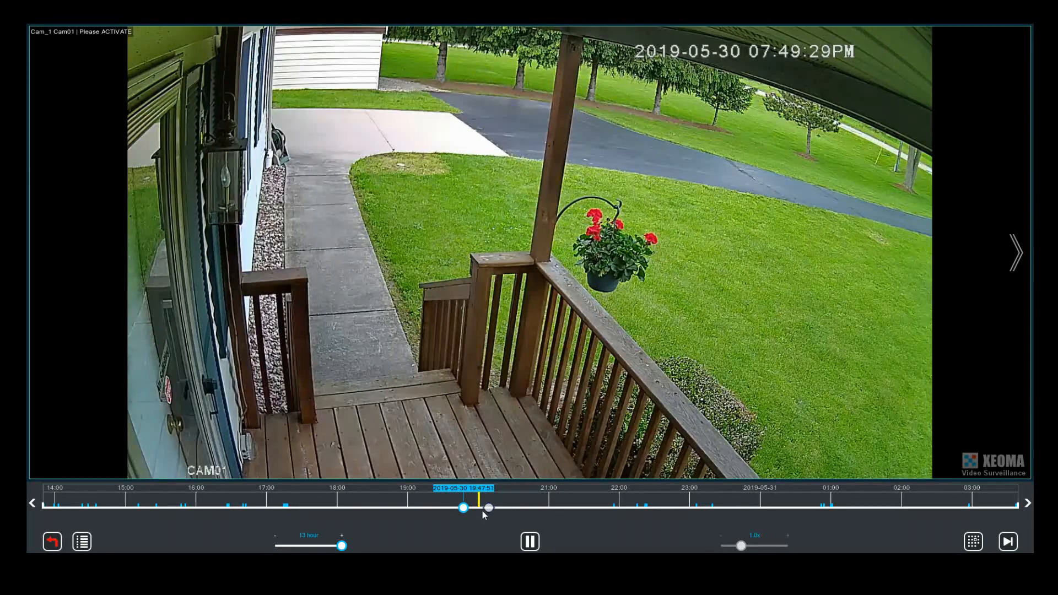
left_click_drag(463, 507, 499, 512)
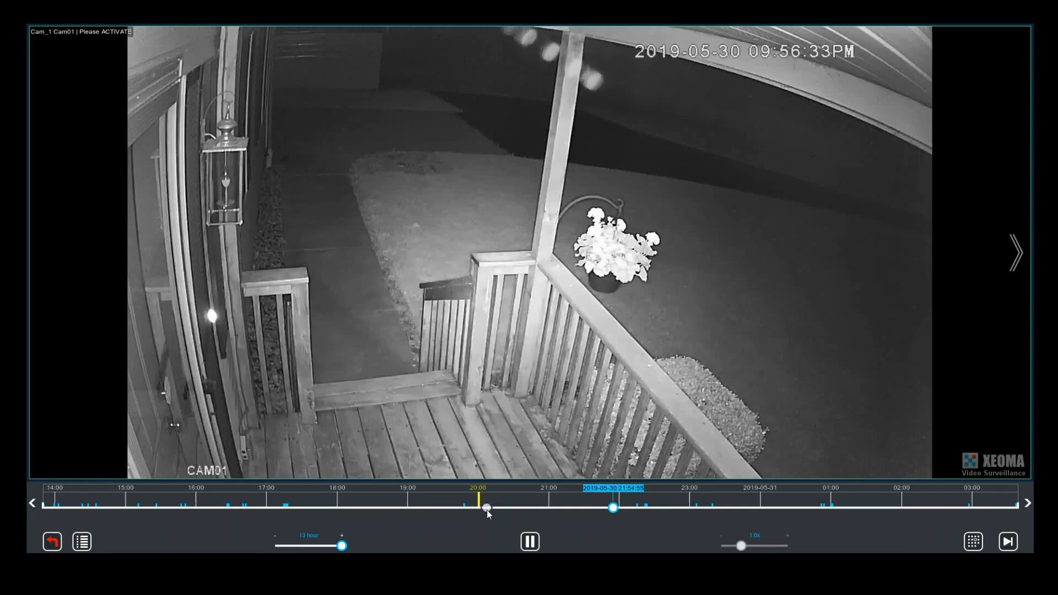
left_click_drag(613, 508, 685, 505)
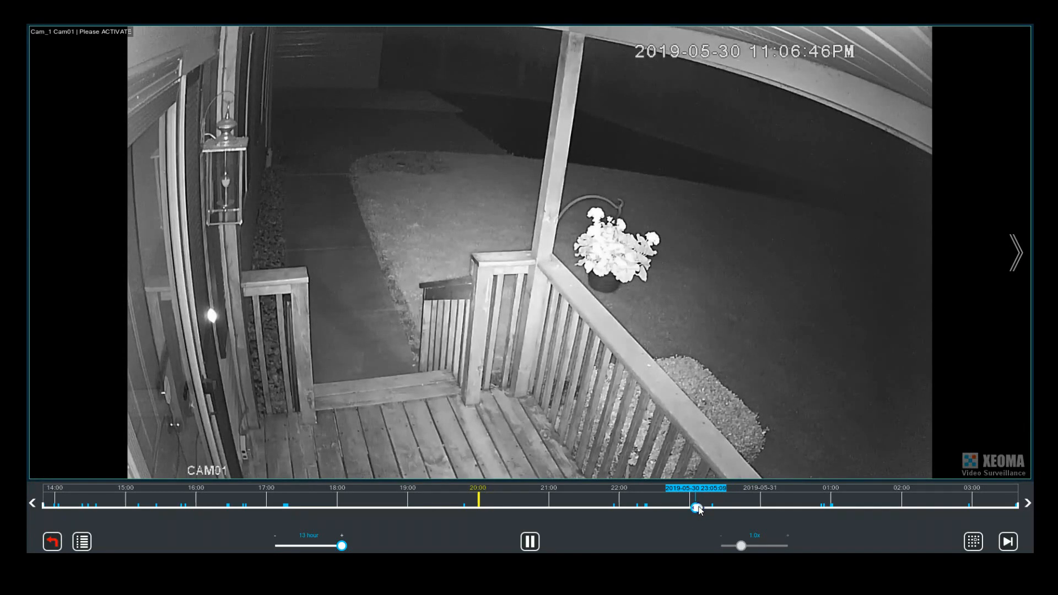
left_click_drag(695, 509, 710, 507)
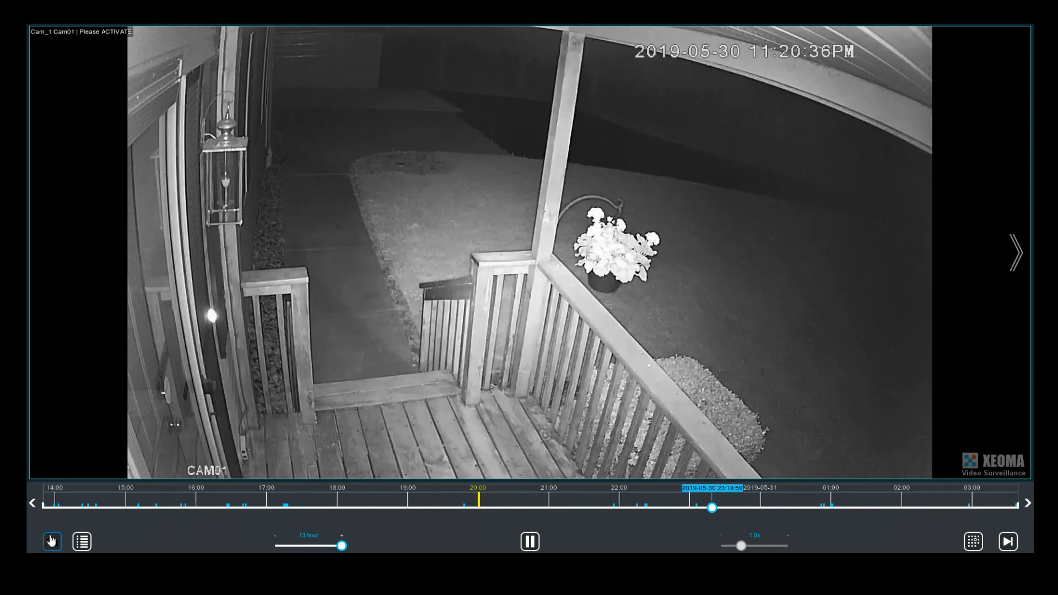
left_click(51, 541)
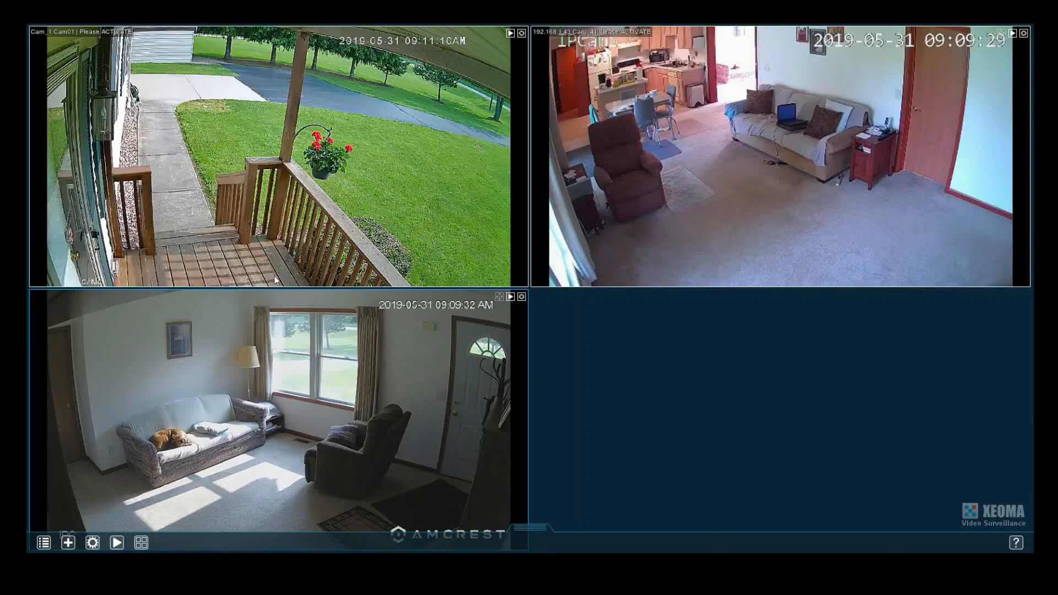
Open Cam_1's module scheme and review the Universal Camera's stream, archive, FPS and PTZ settings, accepting them as they are.
left_click(220, 124)
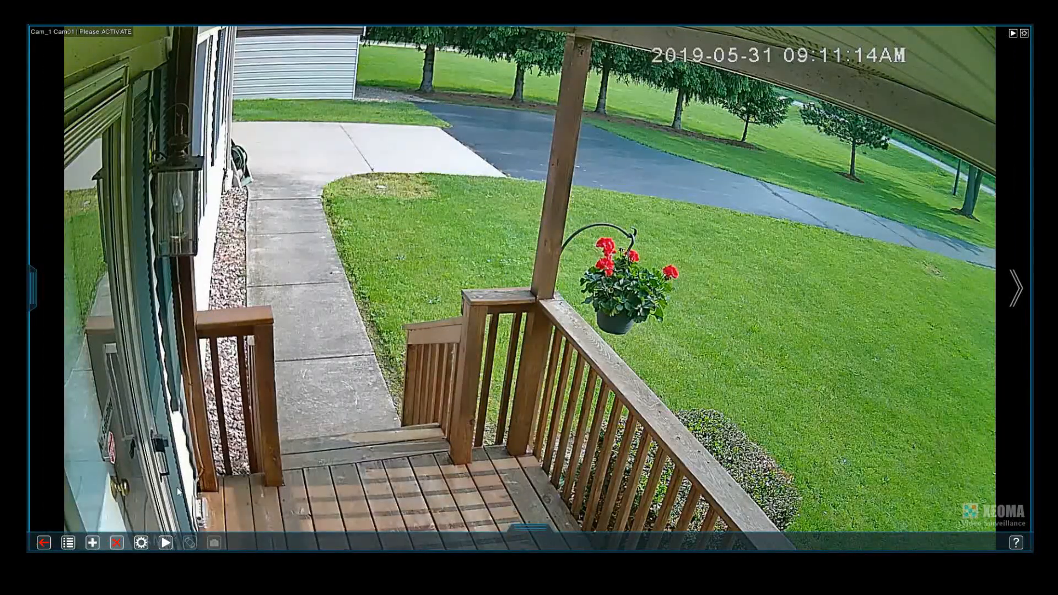
left_click(141, 542)
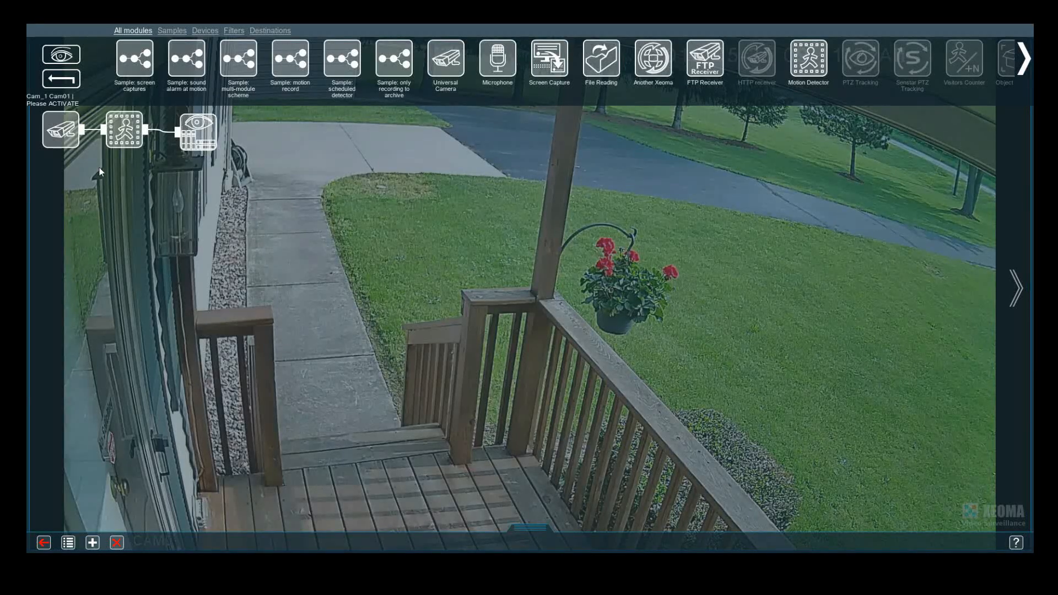
left_click(55, 125)
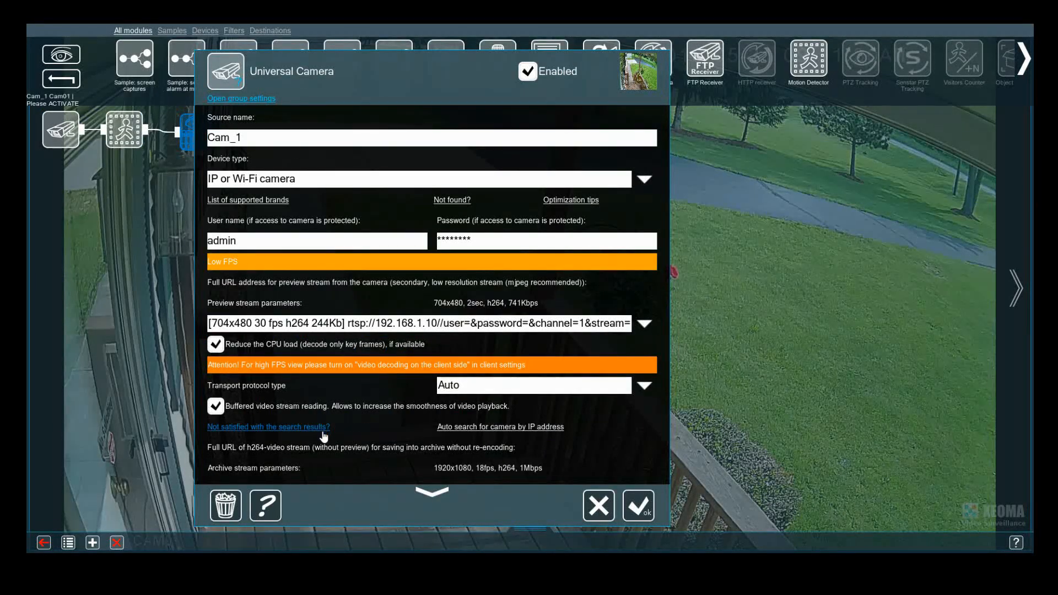
left_click(432, 494)
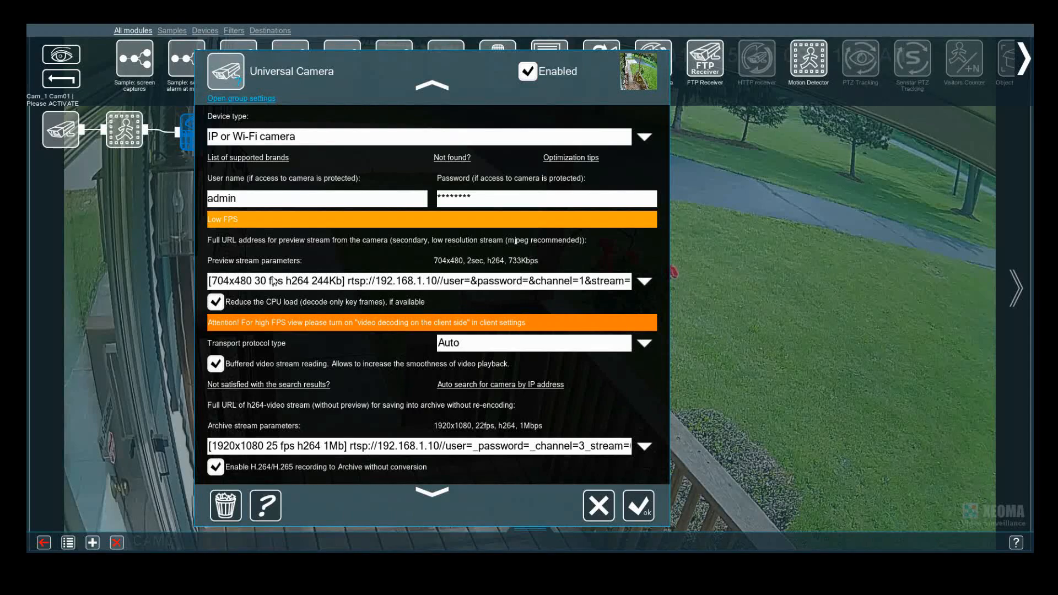
left_click(243, 203)
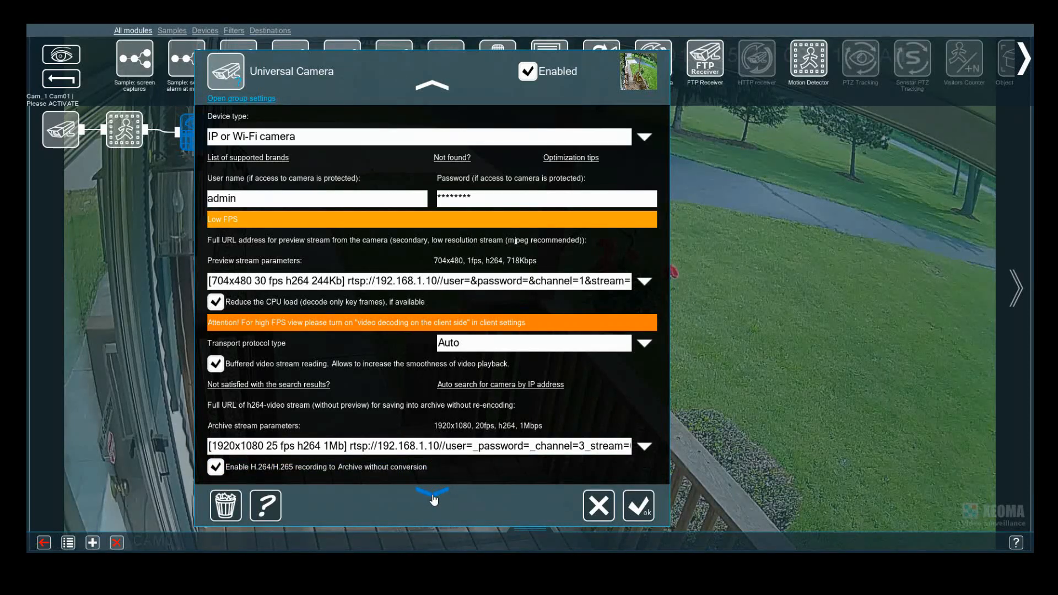
scroll(433, 501, "down", 3)
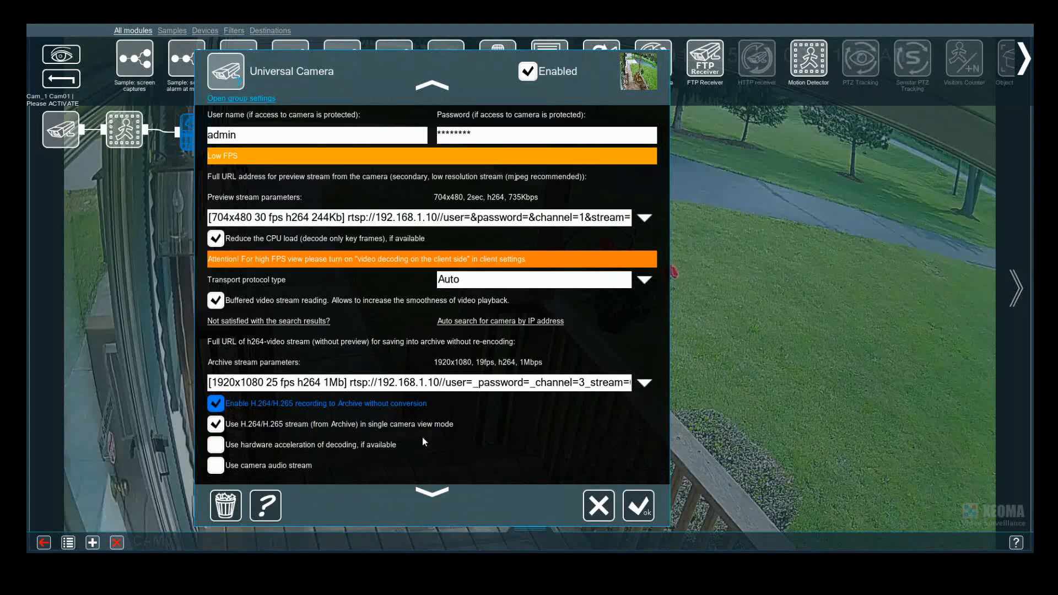
scroll(432, 496, "down", 1)
scroll(432, 497, "down", 1)
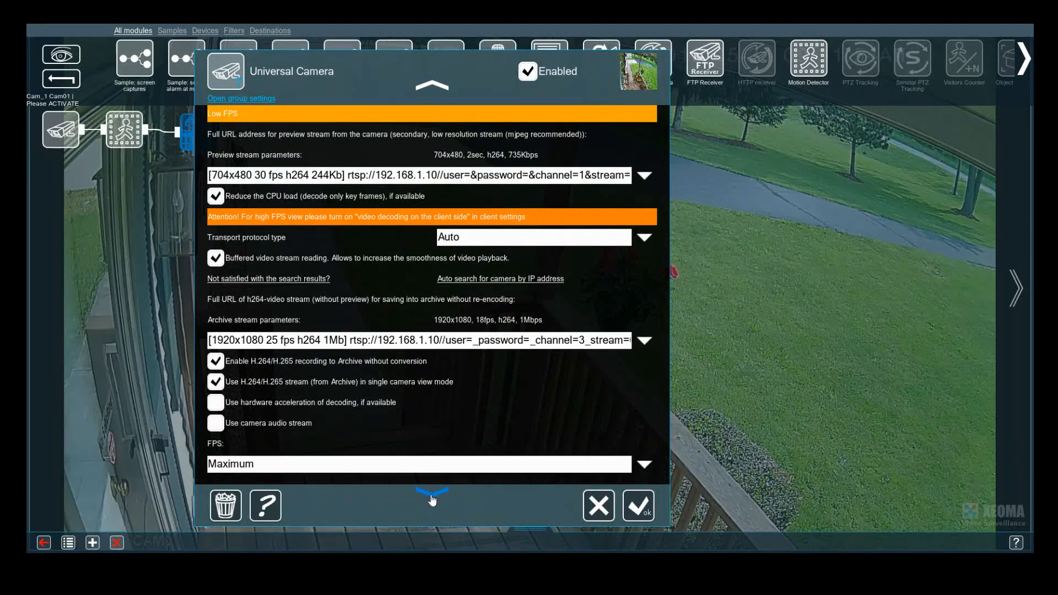
scroll(433, 499, "down", 3)
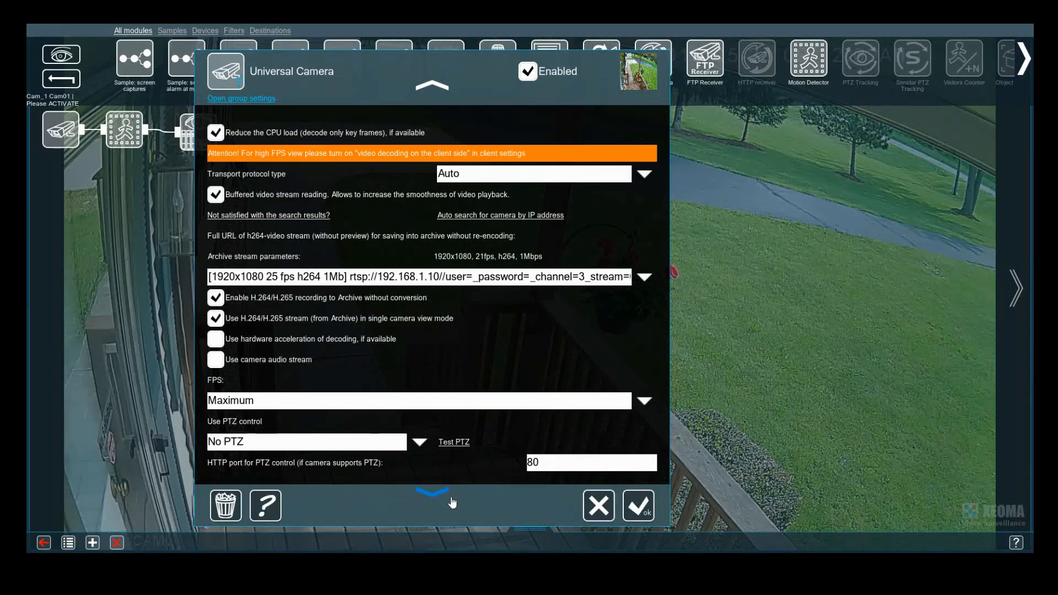
left_click(425, 496)
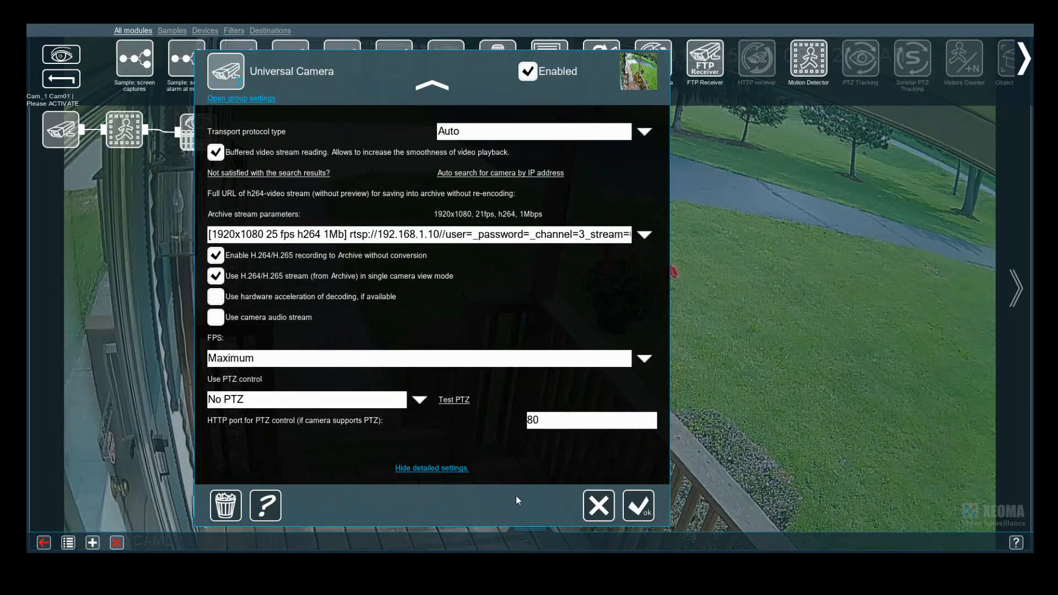
left_click(638, 506)
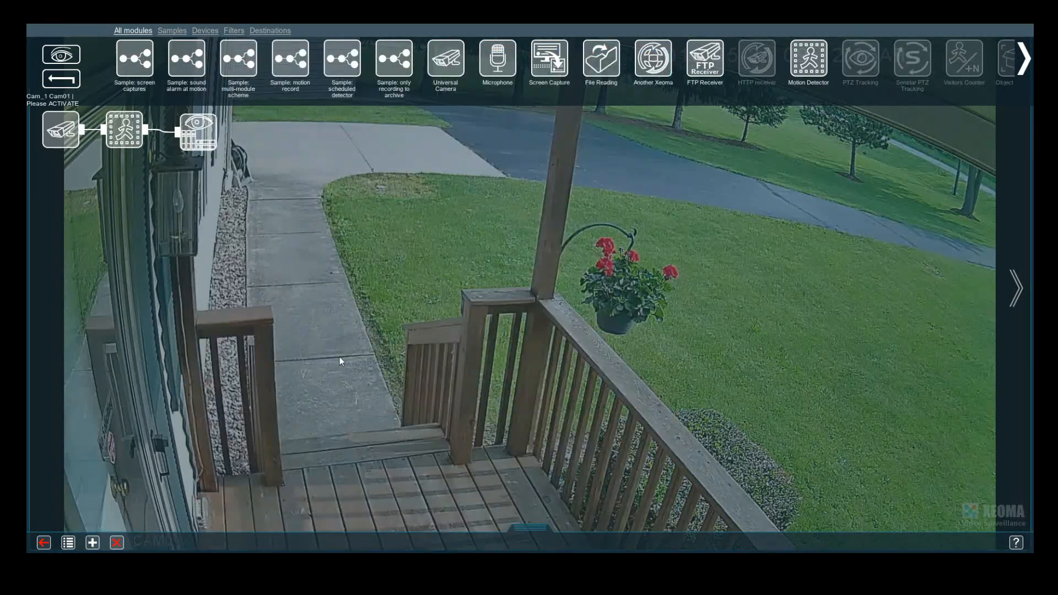
Open Cam_1's Motion Detector settings and view the available detection methods.
left_click(124, 130)
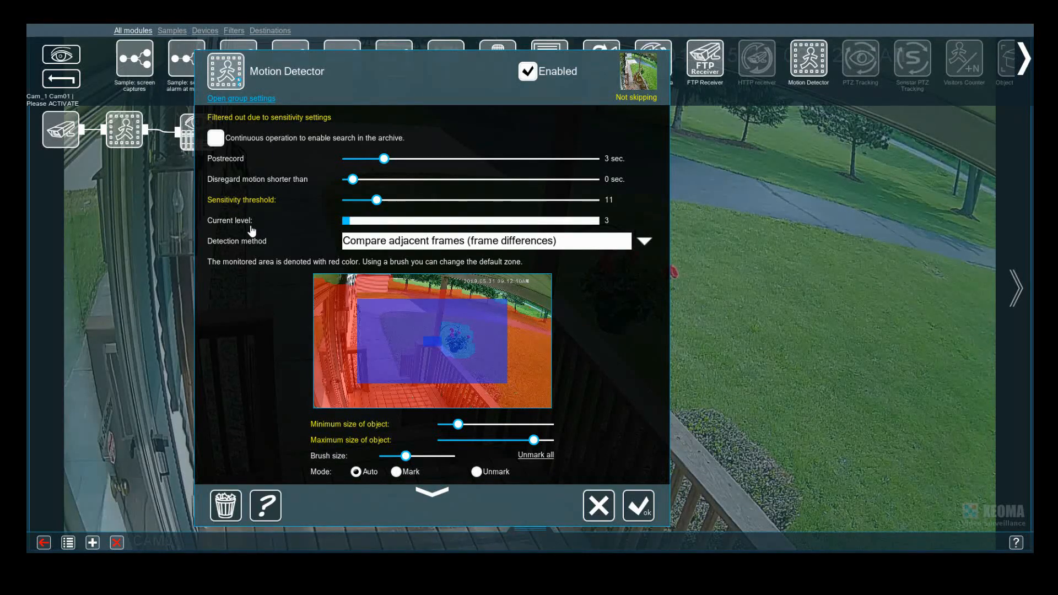
left_click(216, 140)
left_click(648, 241)
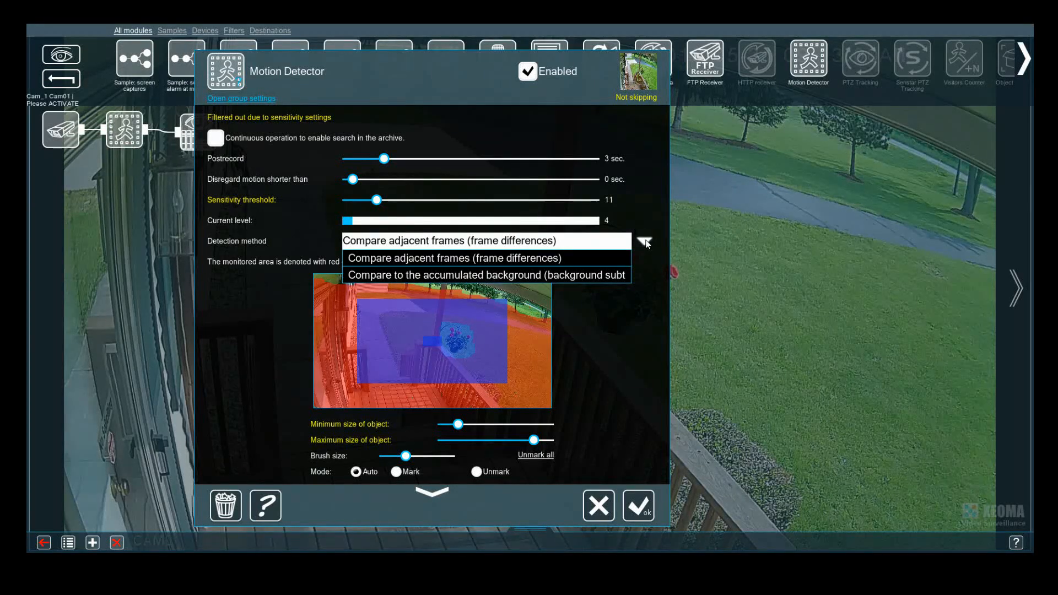
left_click(645, 242)
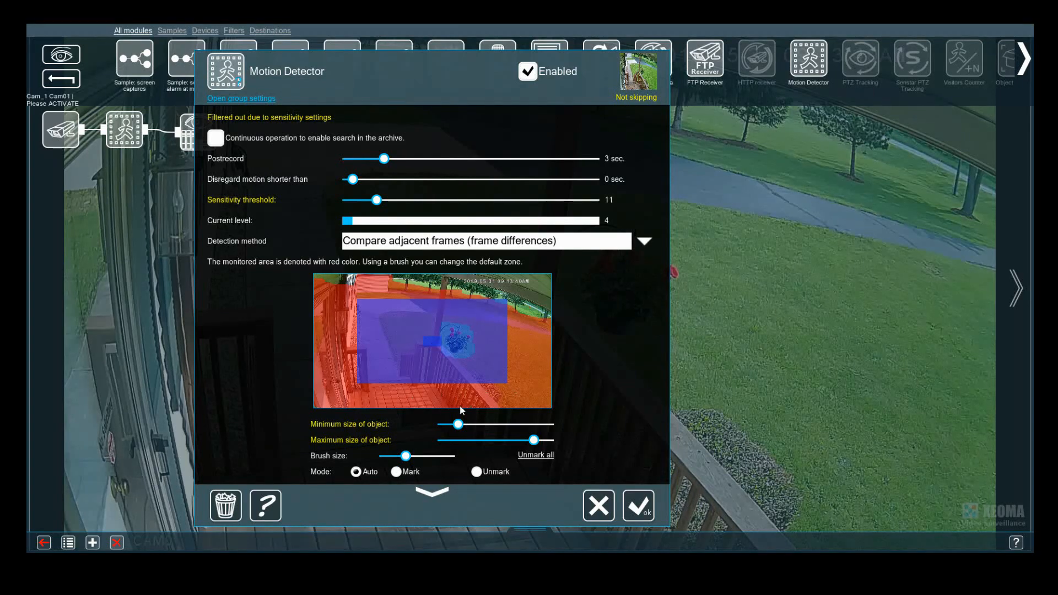
Raise the Motion Detector's maximum object size slightly and set the zone brush to Mark mode.
mouse_move(457, 424)
left_mouse_down()
mouse_move(476, 423)
mouse_move(457, 412)
left_mouse_up()
mouse_move(533, 439)
left_mouse_down()
mouse_move(512, 440)
mouse_move(563, 442)
mouse_move(544, 439)
left_mouse_up()
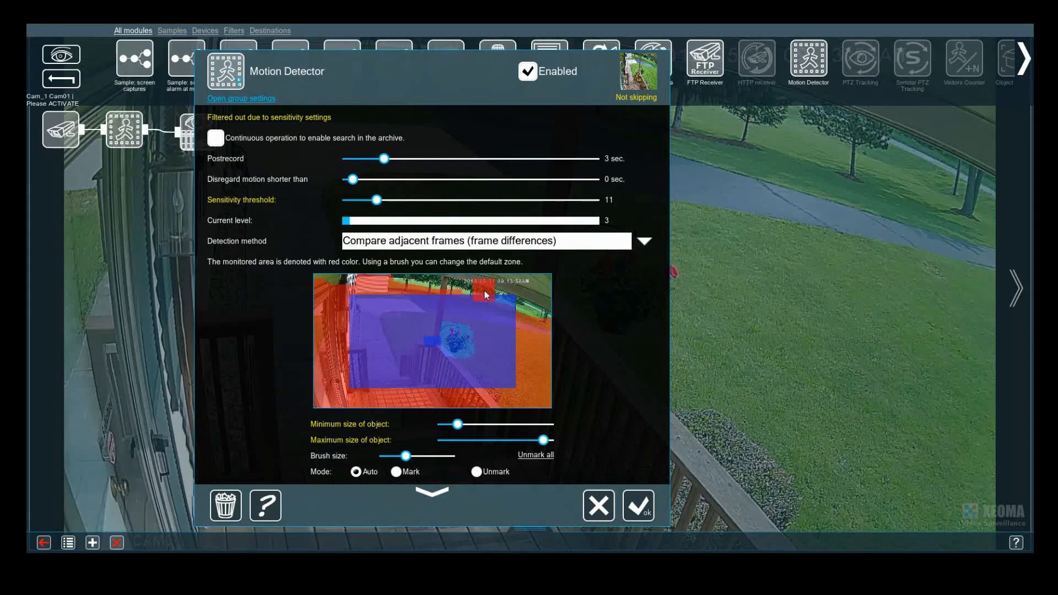
left_click(526, 298)
left_click(403, 472)
left_click(396, 471)
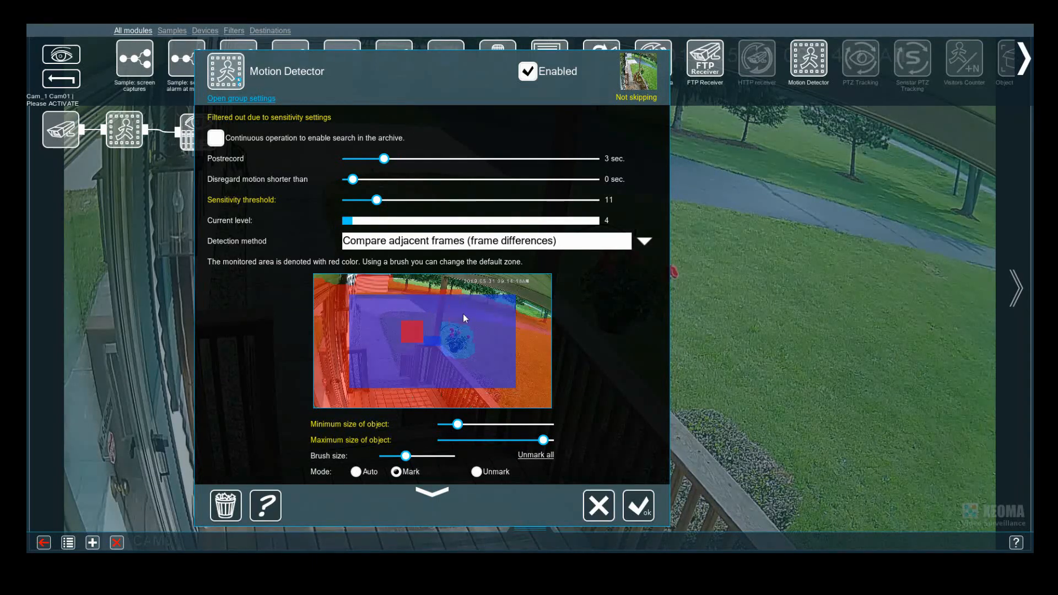
left_click(476, 471)
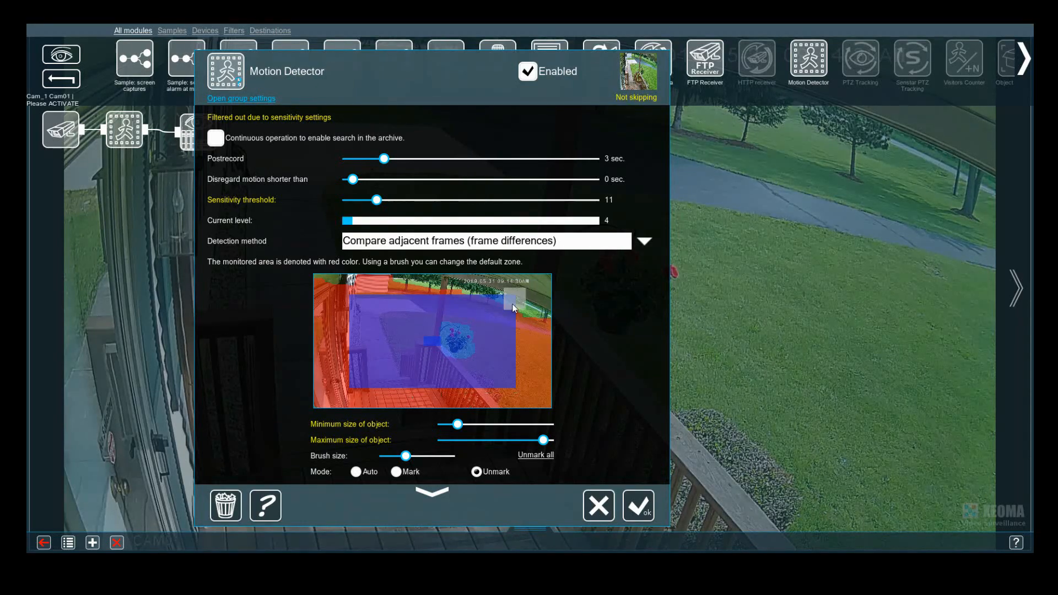
left_click(397, 471)
left_click(492, 364)
Examine the remaining detailed Motion Detector settings, including absence-of-movement detection and CSV reporting, and accept the module's settings.
left_click(432, 499)
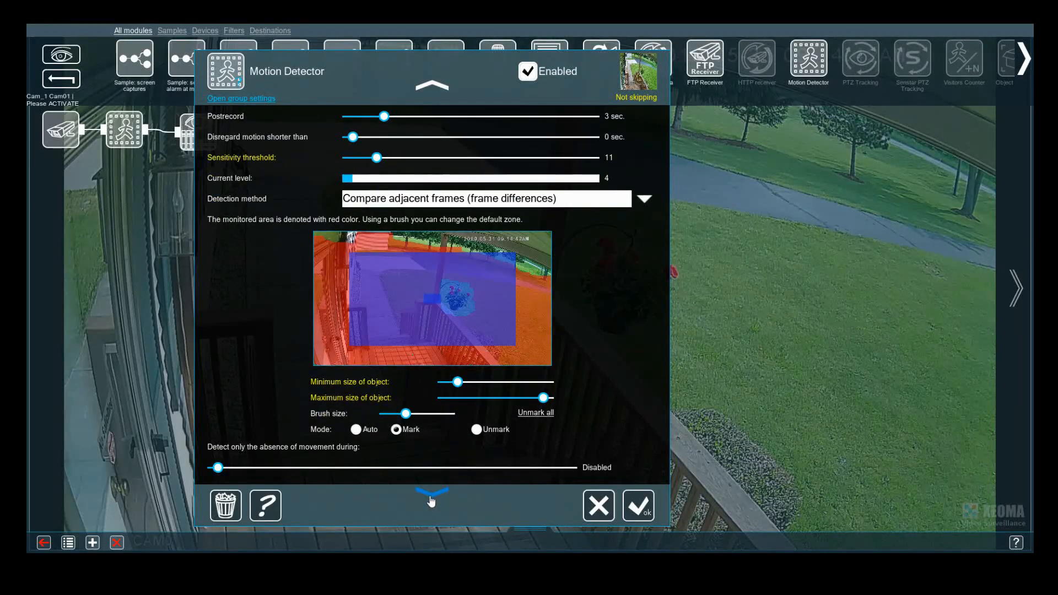
left_click(431, 497)
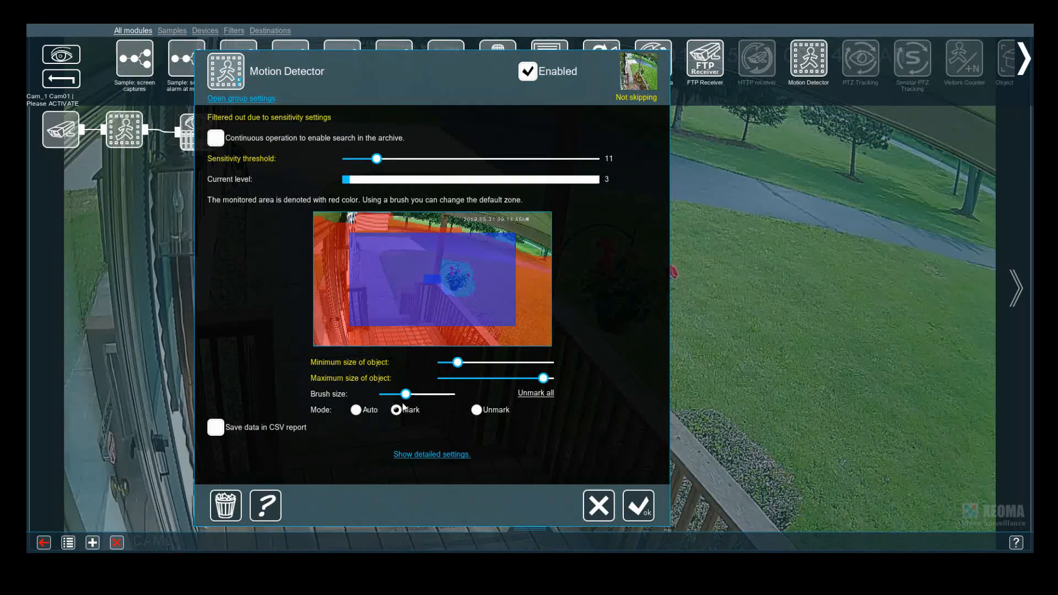
left_click(432, 454)
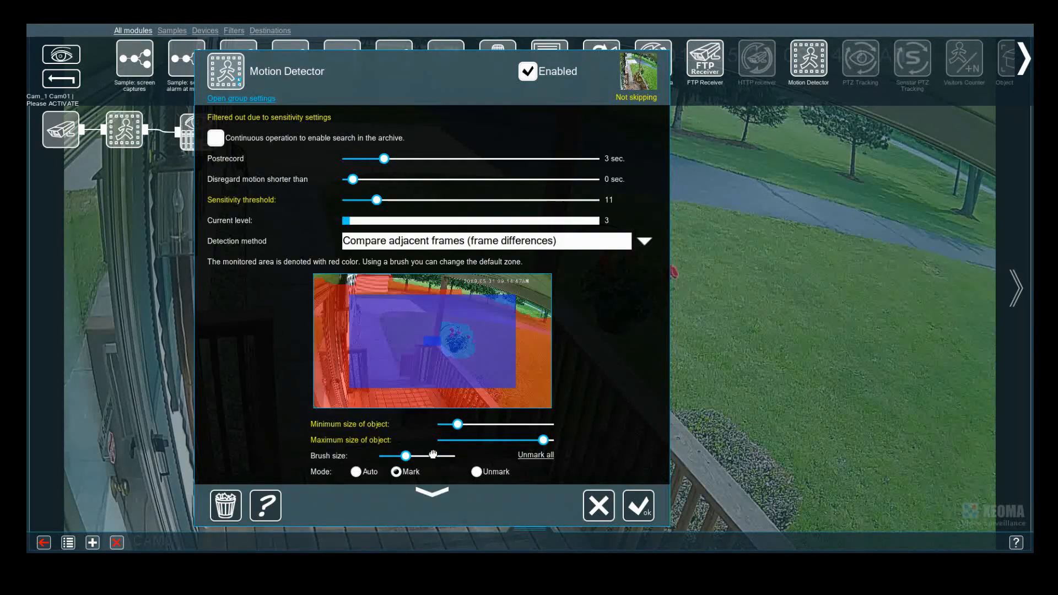
left_click(420, 492)
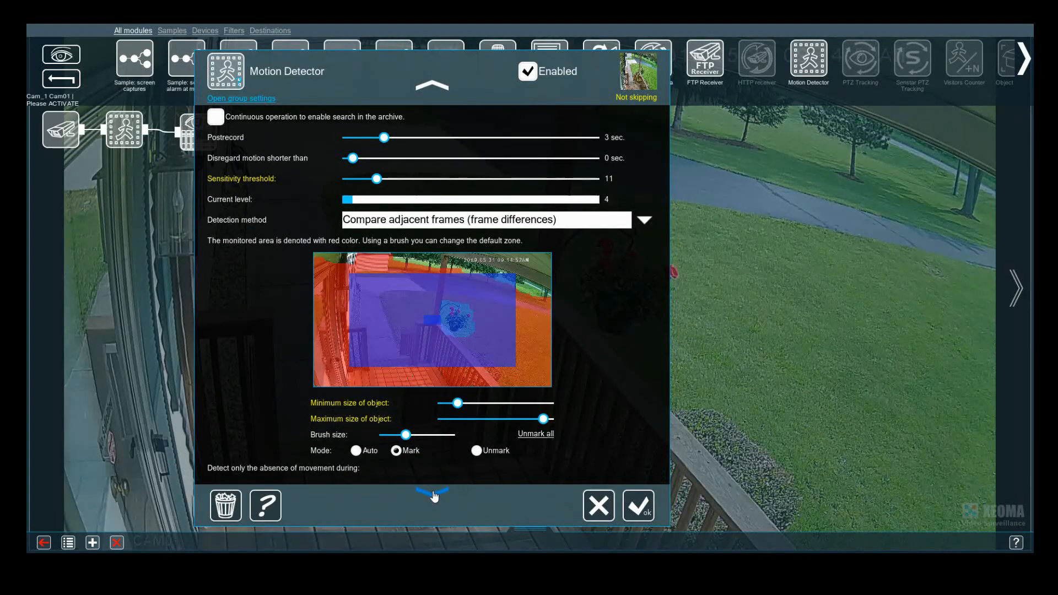
left_click(434, 494)
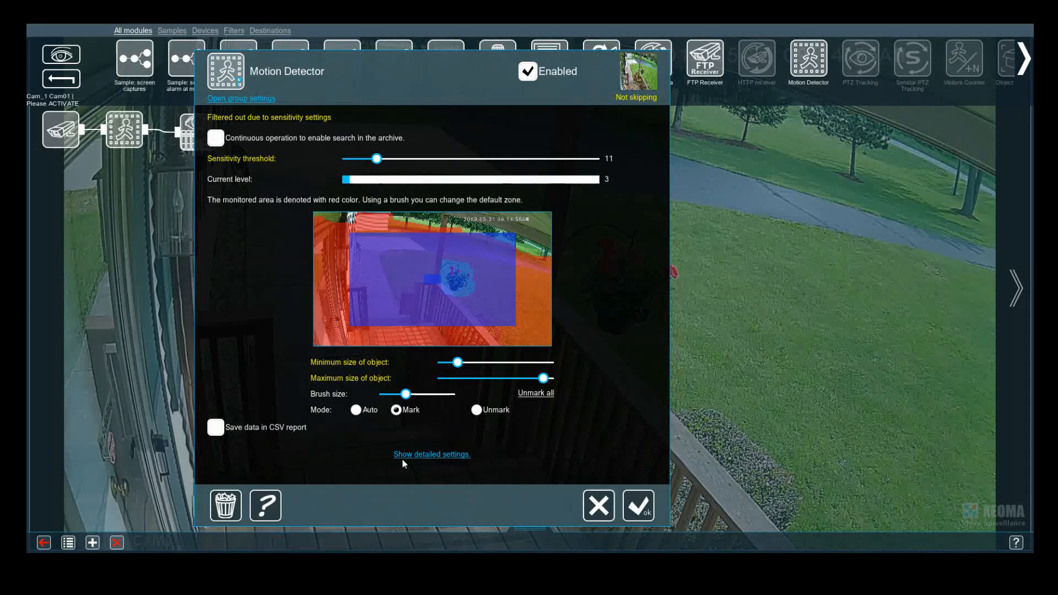
left_click(417, 455)
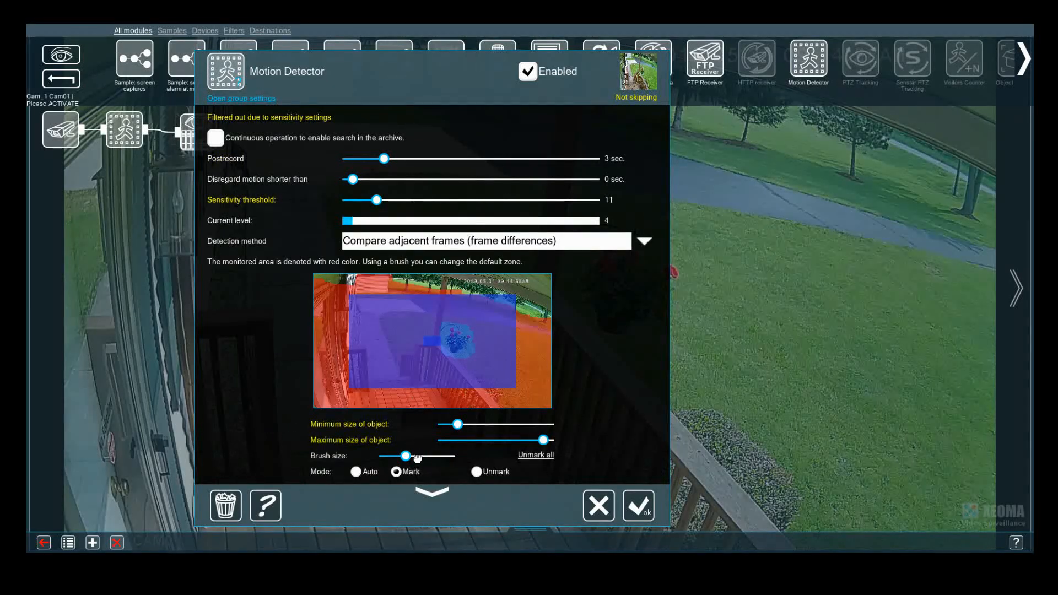
left_click(431, 493)
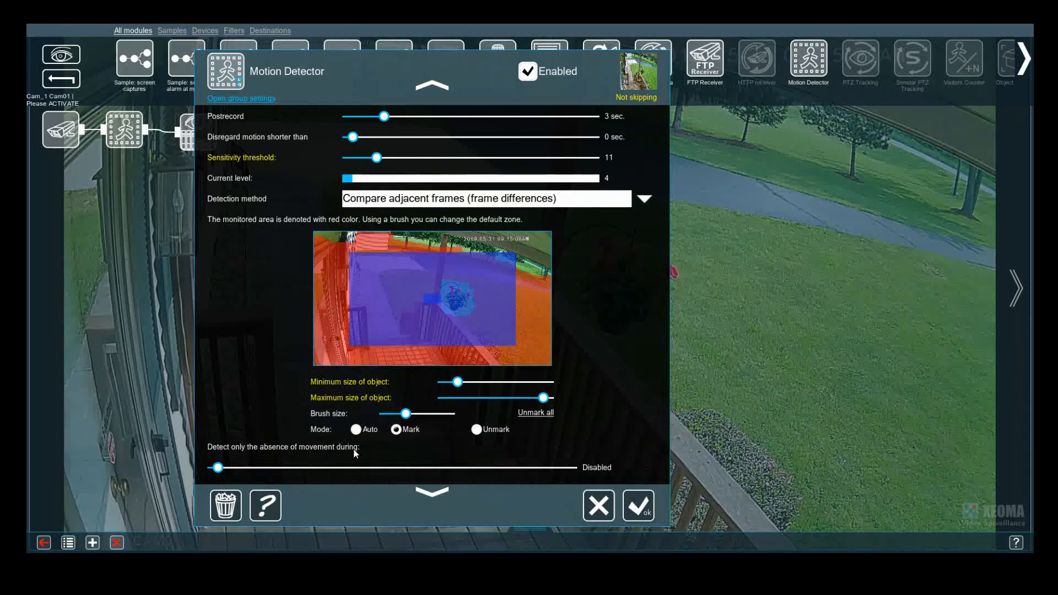
left_click(433, 492)
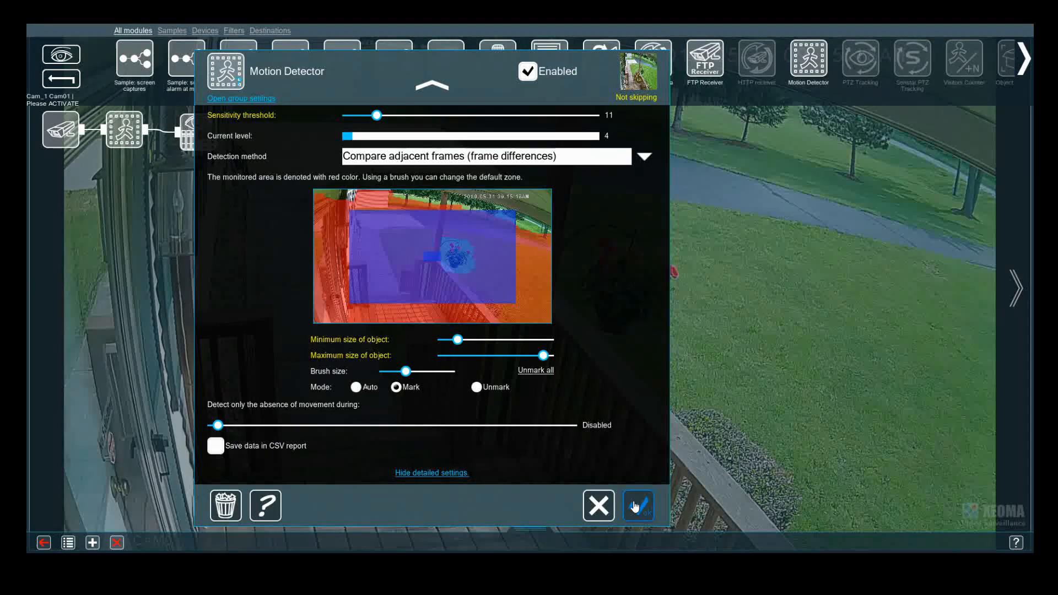
left_click(635, 506)
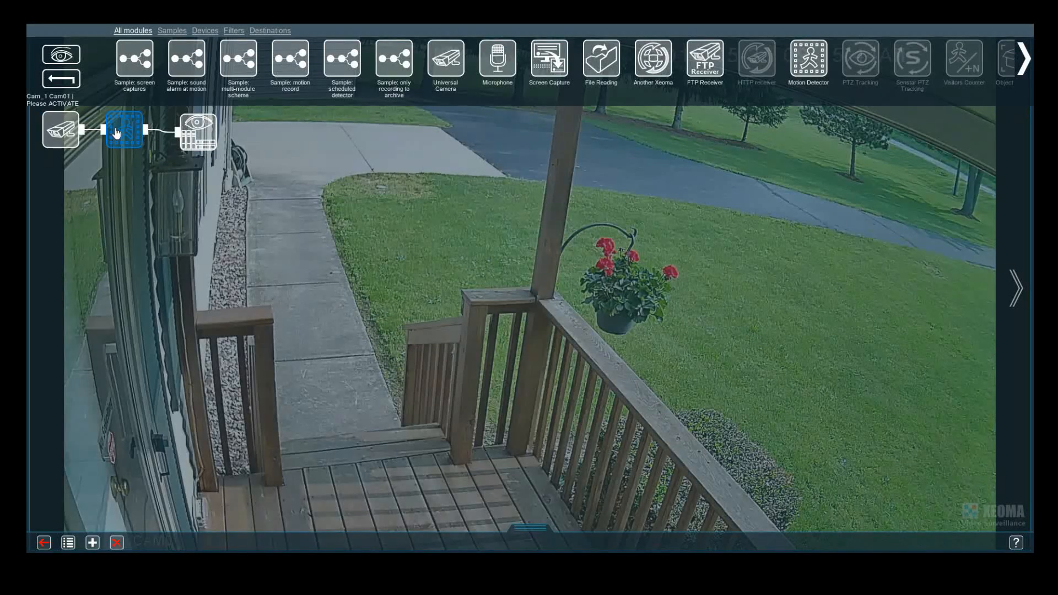
Review the name, storage path and archive folder in Cam_1's Preview and Archive settings, accept them unchanged, and return to the camera grid.
left_click(197, 132)
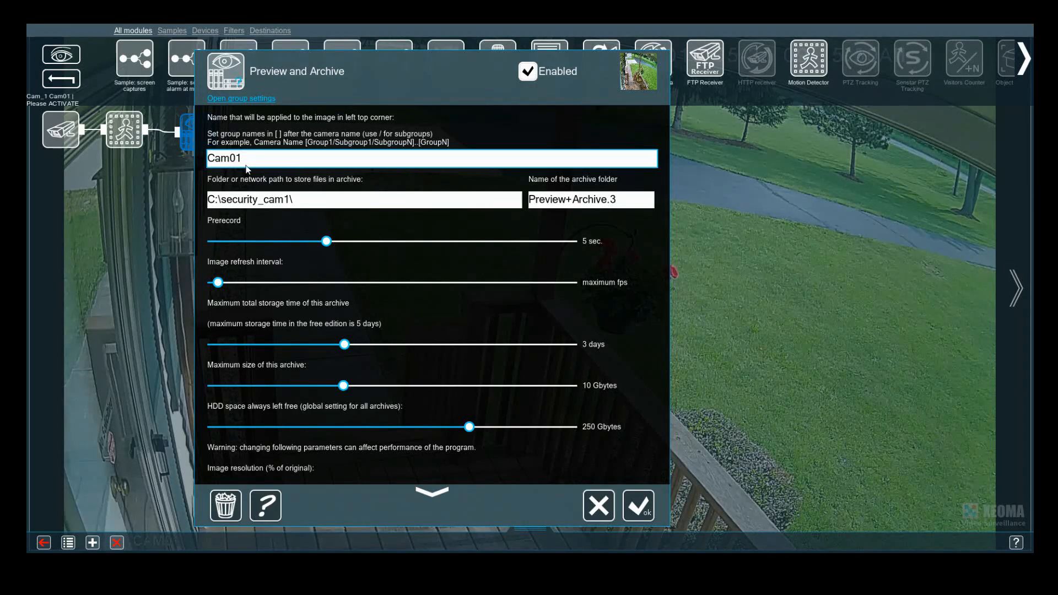
left_click(231, 205)
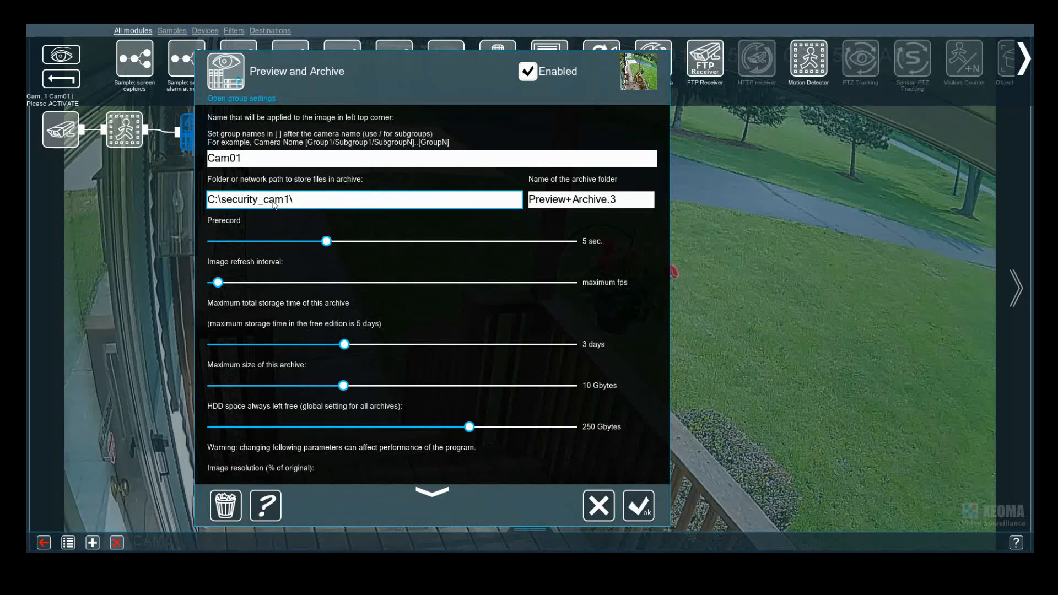
left_click(564, 204)
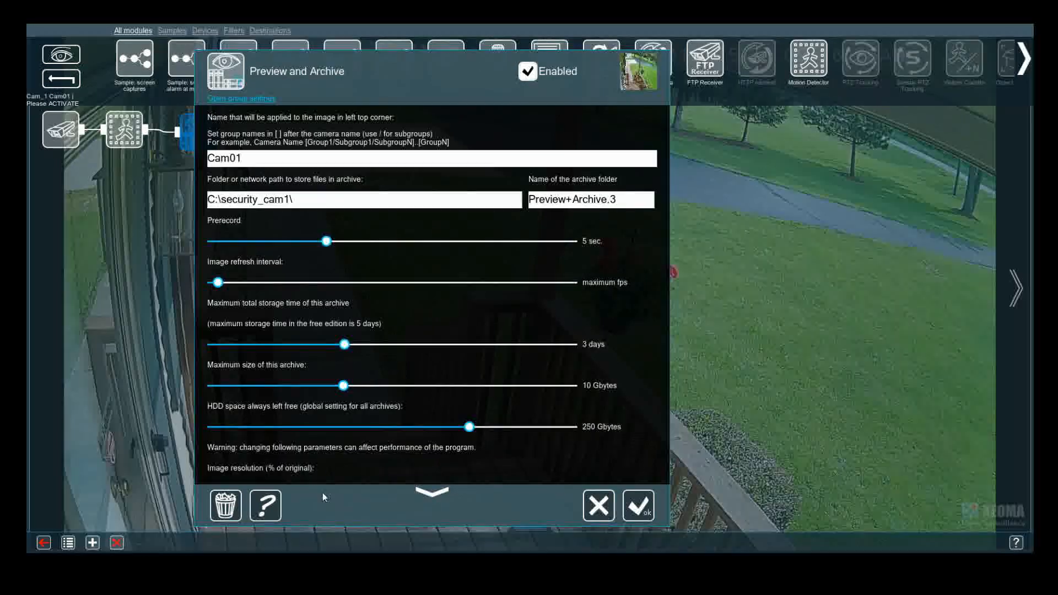
left_click(637, 511)
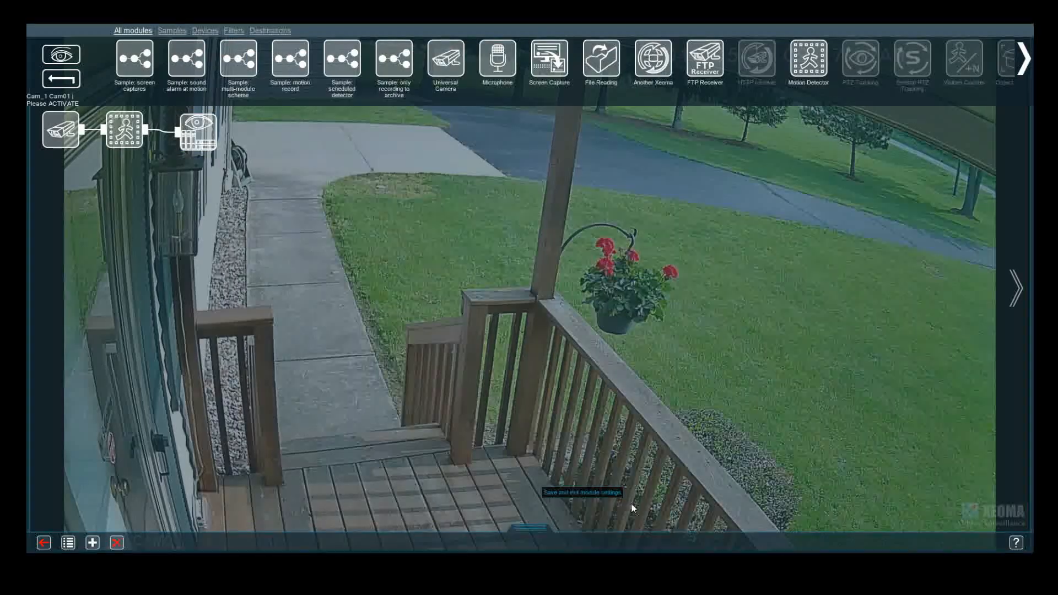
left_click(62, 80)
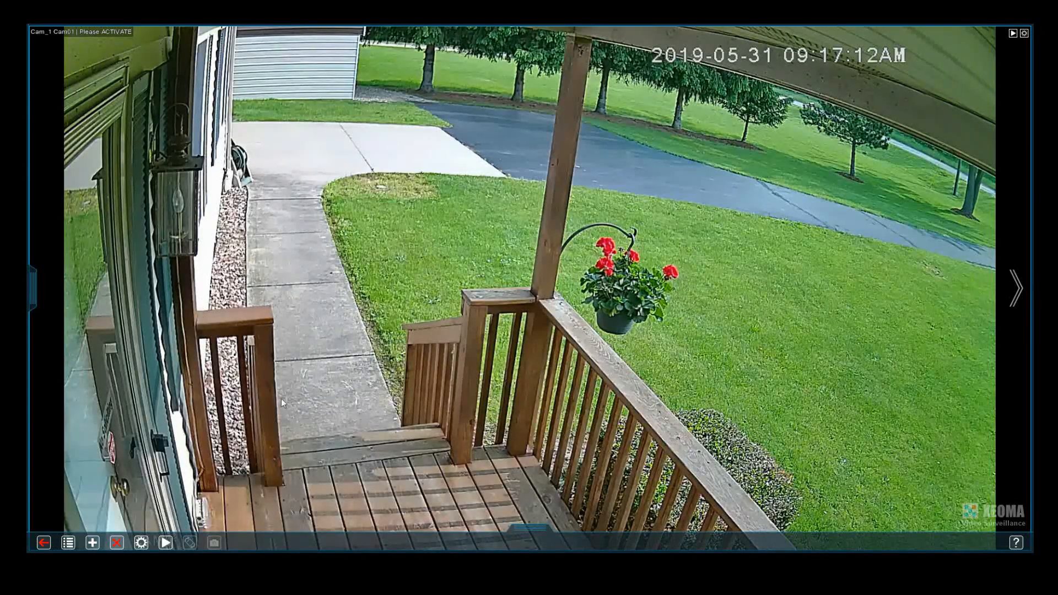
left_click(43, 543)
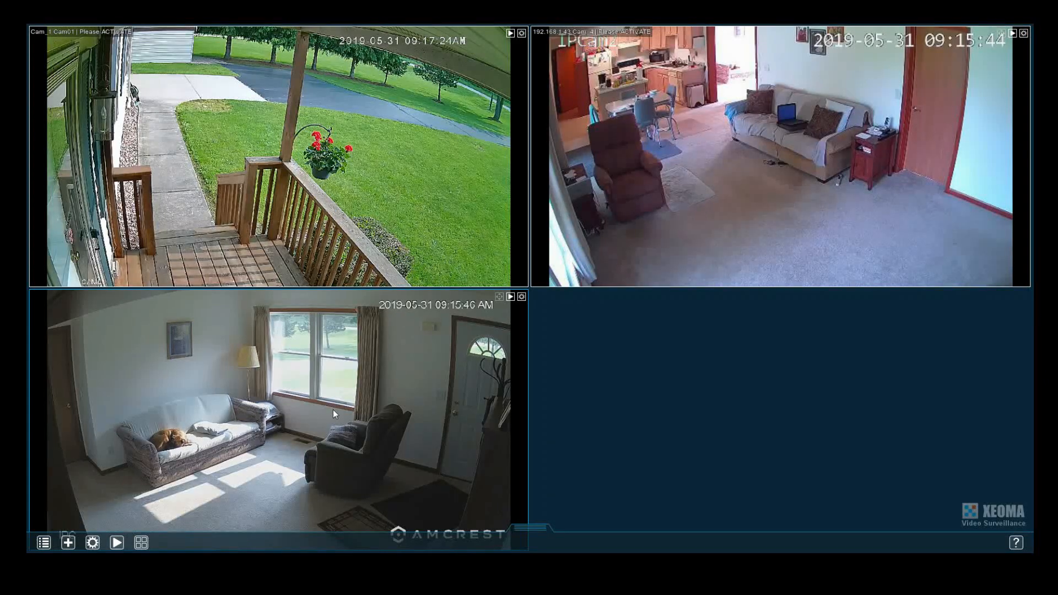
View Cam_6's archive at about 20:19 and 21:55 on 2019-05-30 and 01:05 and 02:08 on 2019-05-31, then return to the camera grid.
left_click(510, 297)
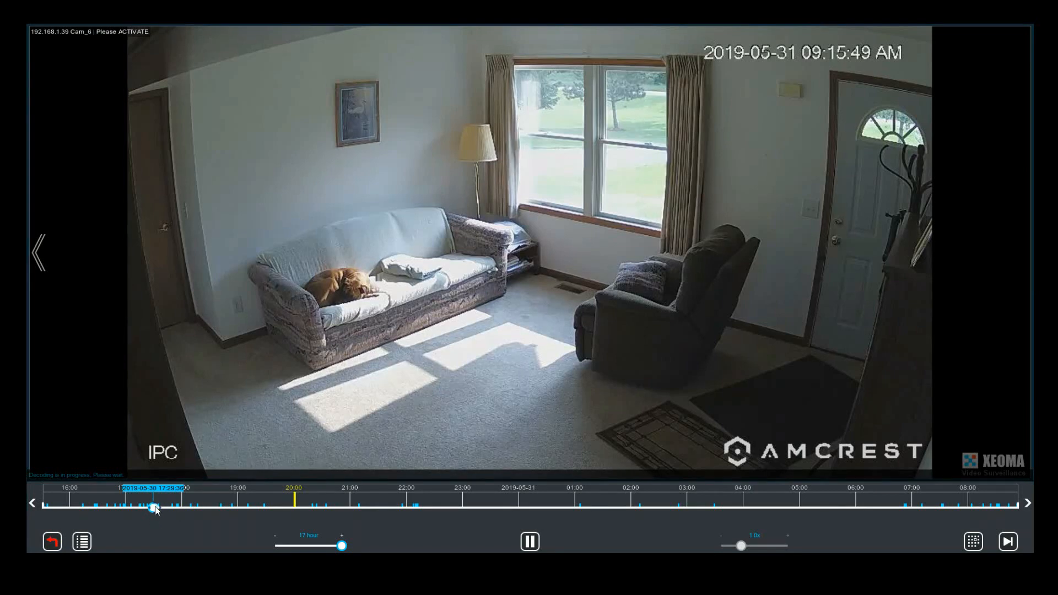
left_click_drag(154, 508, 311, 508)
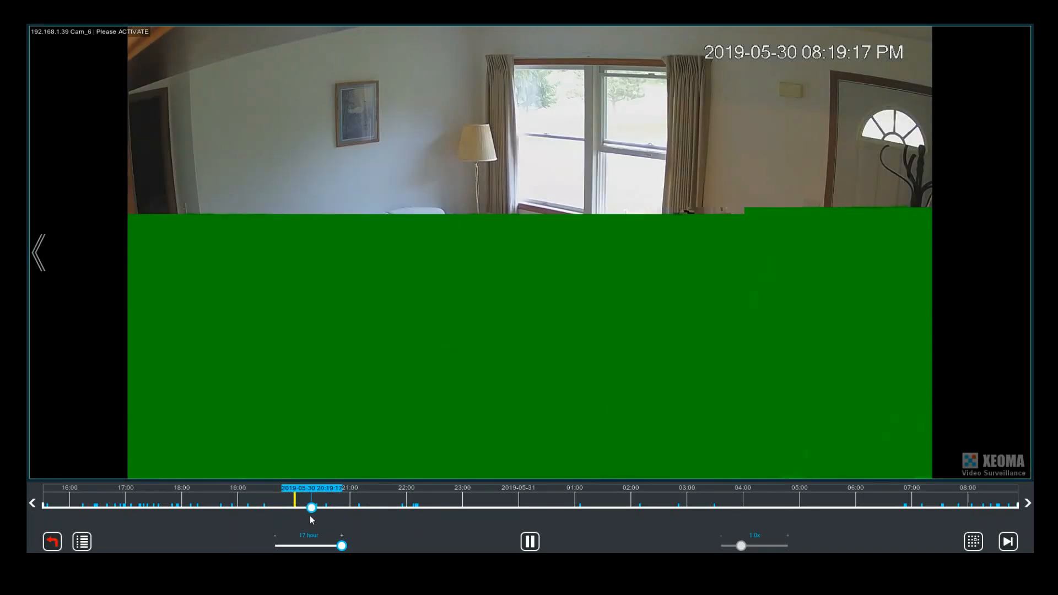
left_click_drag(311, 508, 402, 520)
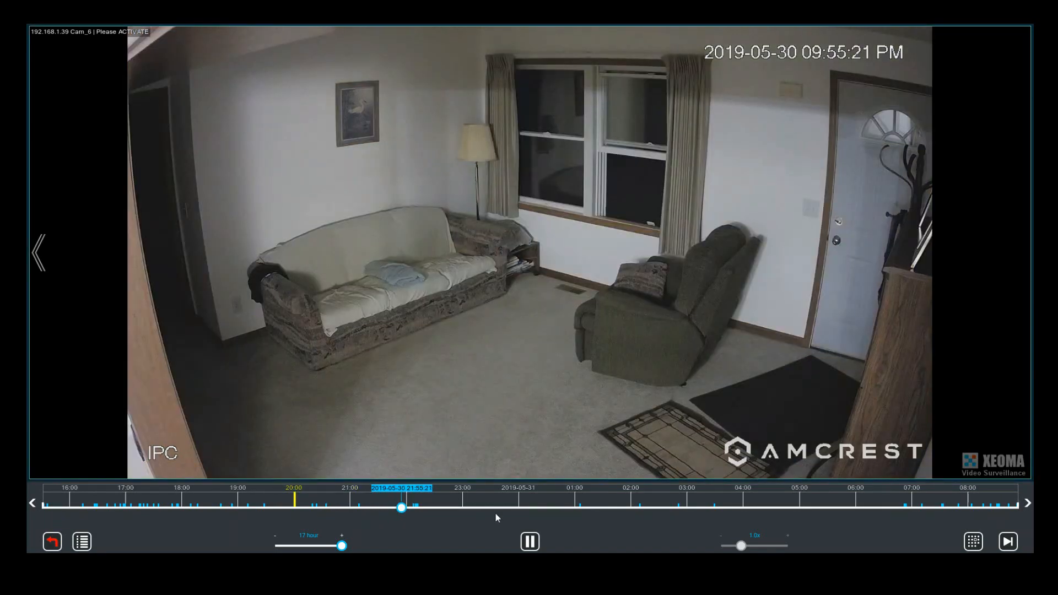
left_click(578, 508)
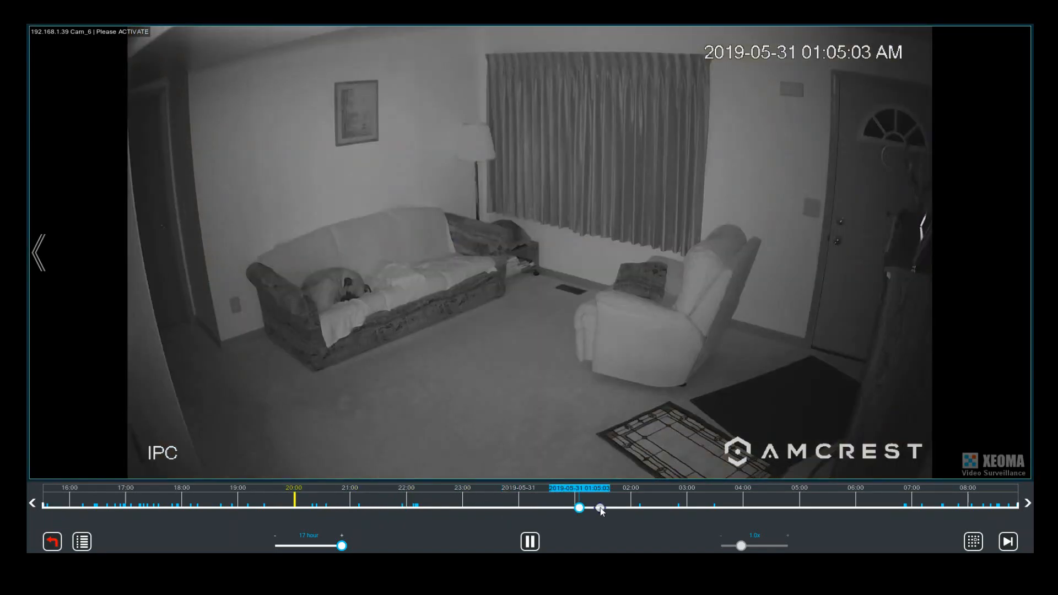
left_click(638, 507)
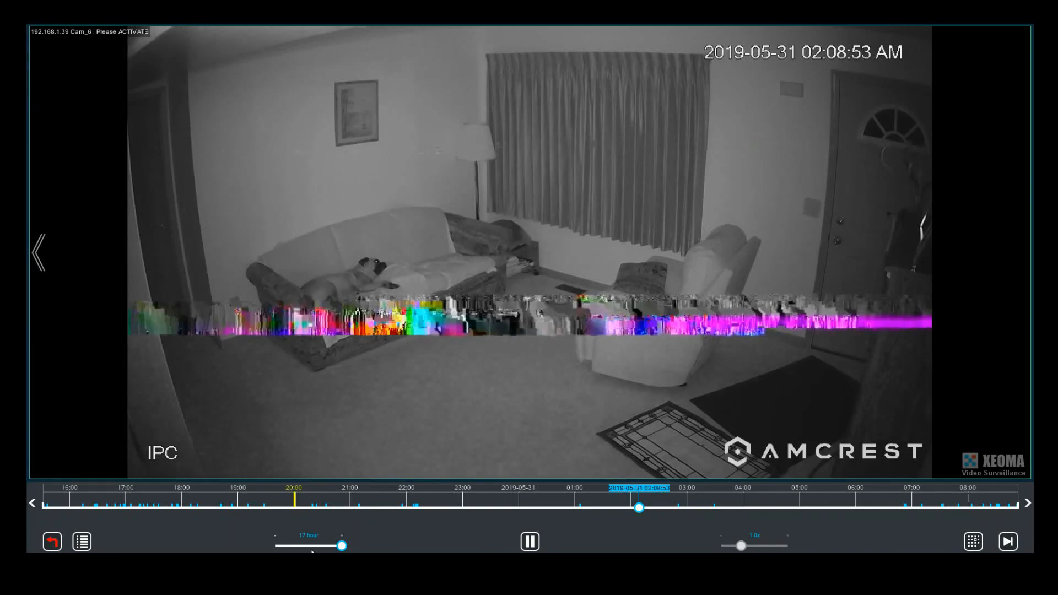
left_click(53, 542)
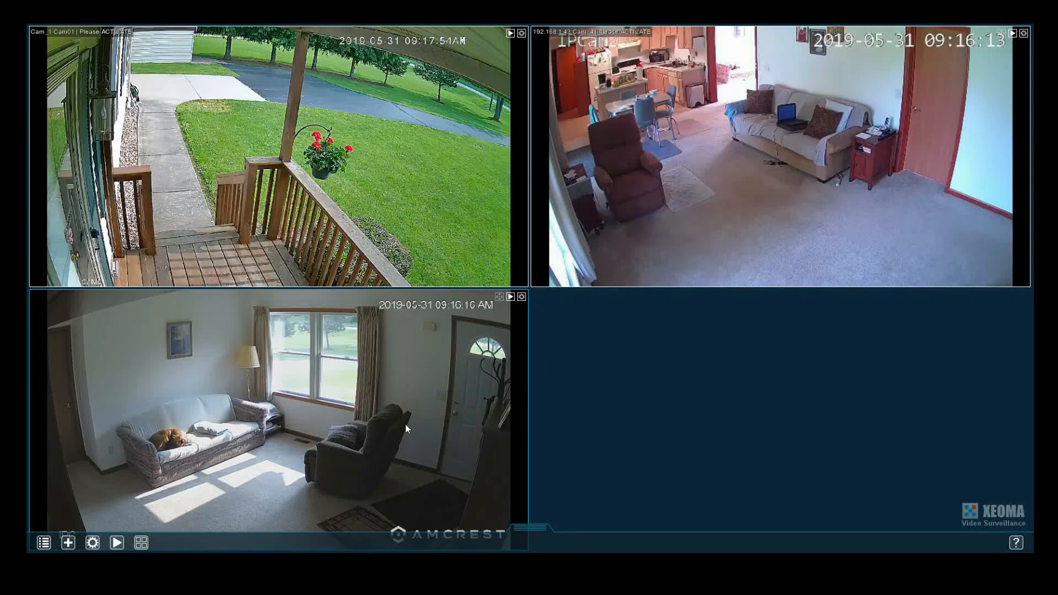